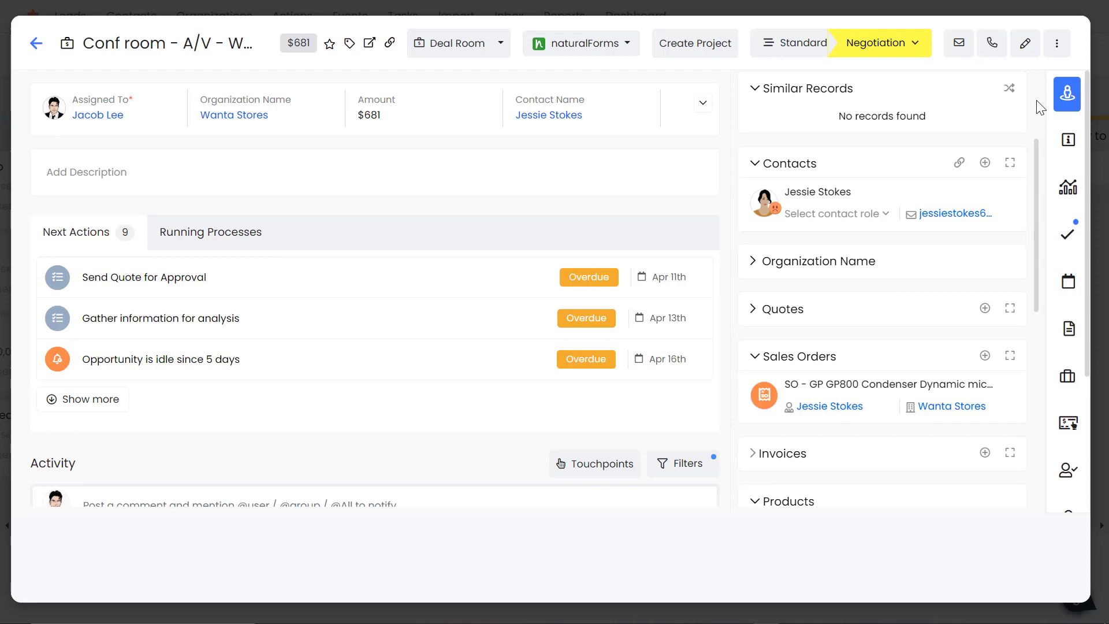
- From the deal, find the Avvi-Moto invoice (INV142) with a Quick Create search for 'inv'
{"action": "left_click", "coordinate": [1059, 49]}
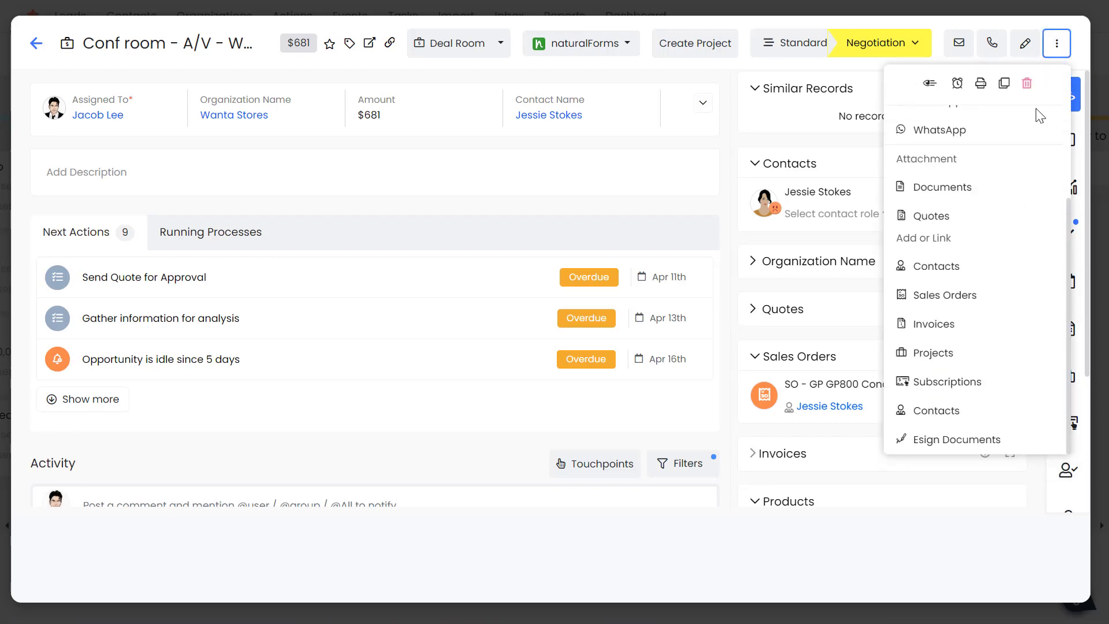
{"action": "left_click", "coordinate": [938, 323]}
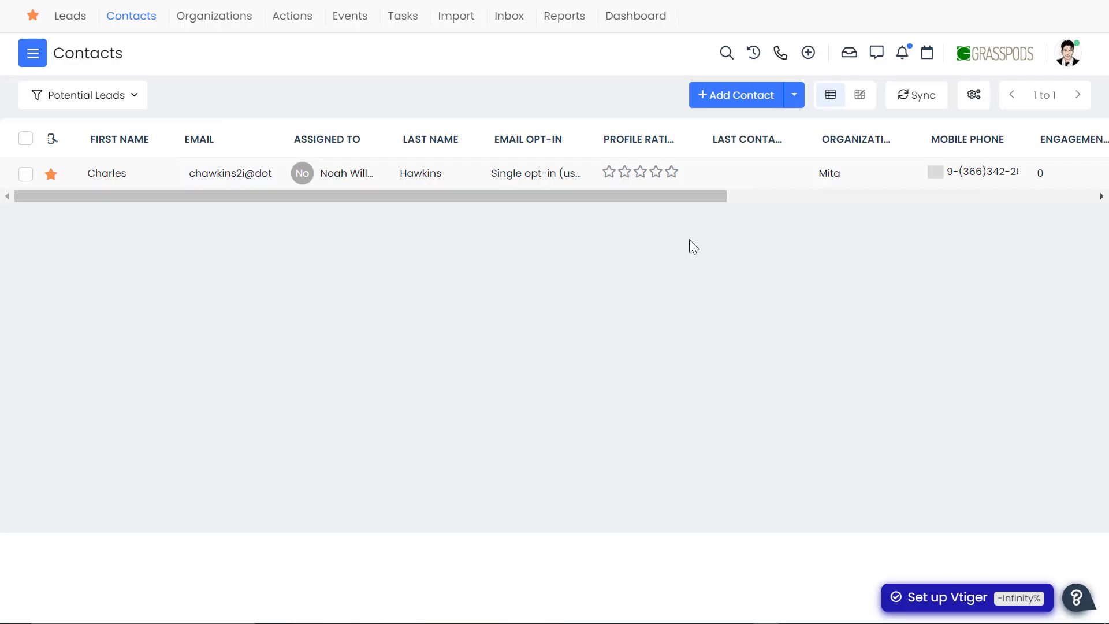
{"action": "left_click", "coordinate": [807, 55]}
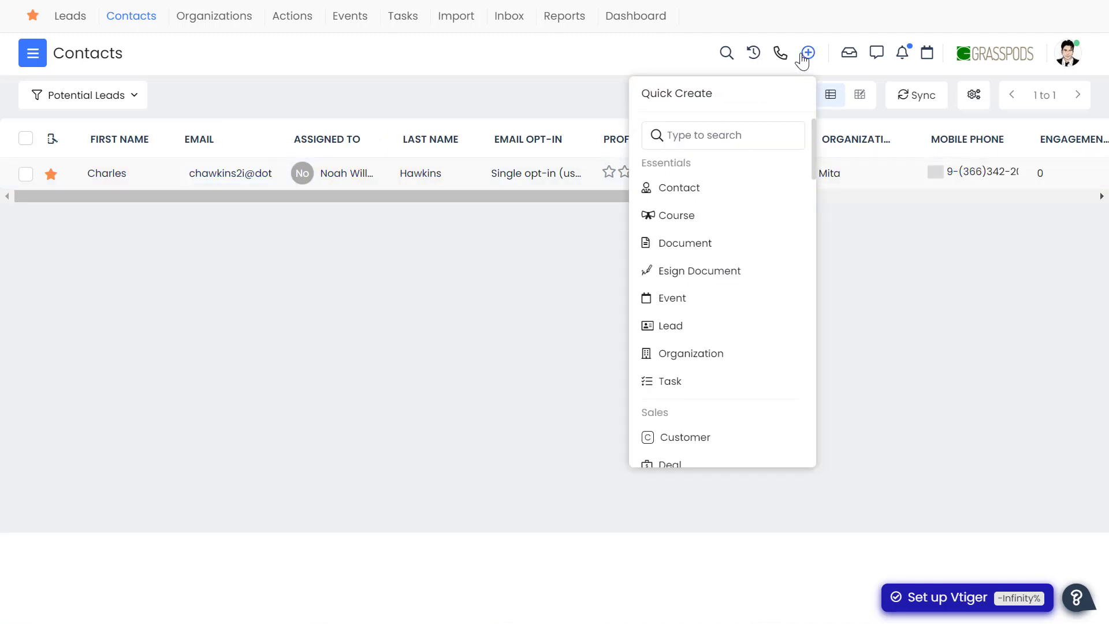
{"action": "left_click", "coordinate": [729, 137]}
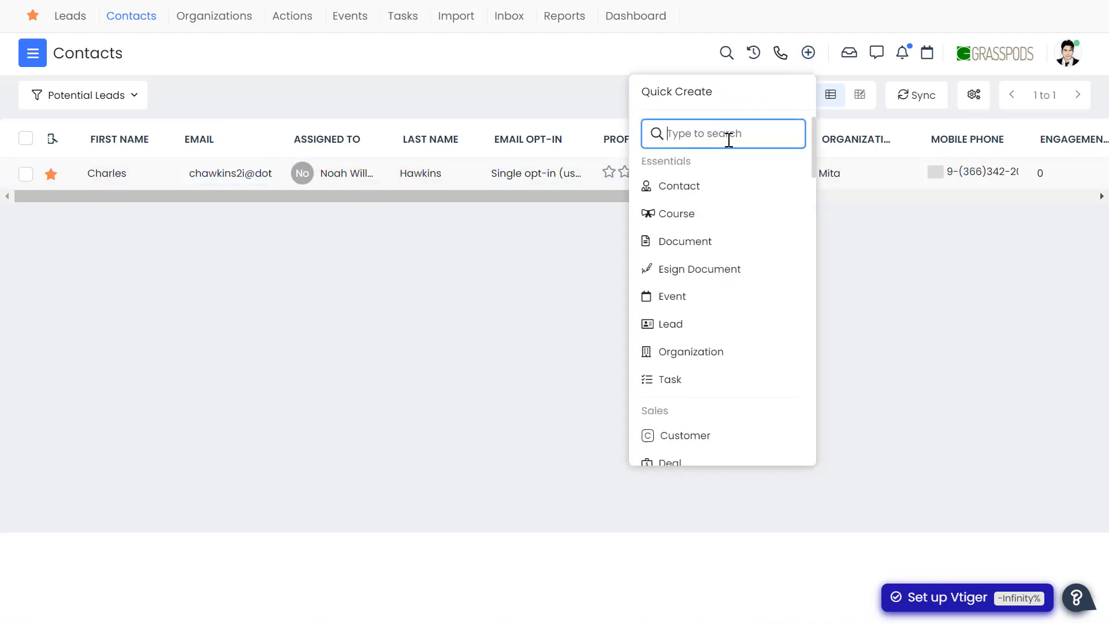
{"action": "type", "text": "inv"}
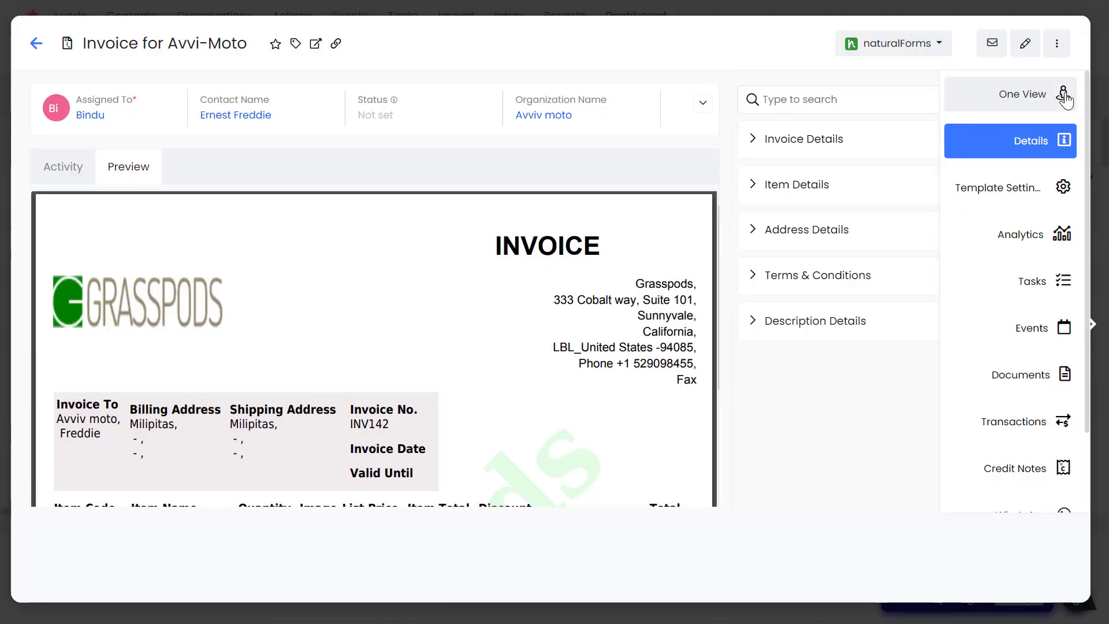
- Switch the Avvi-Moto invoice sidebar to One View with its contact, organization, deal and asset
{"action": "left_click", "coordinate": [1059, 102]}
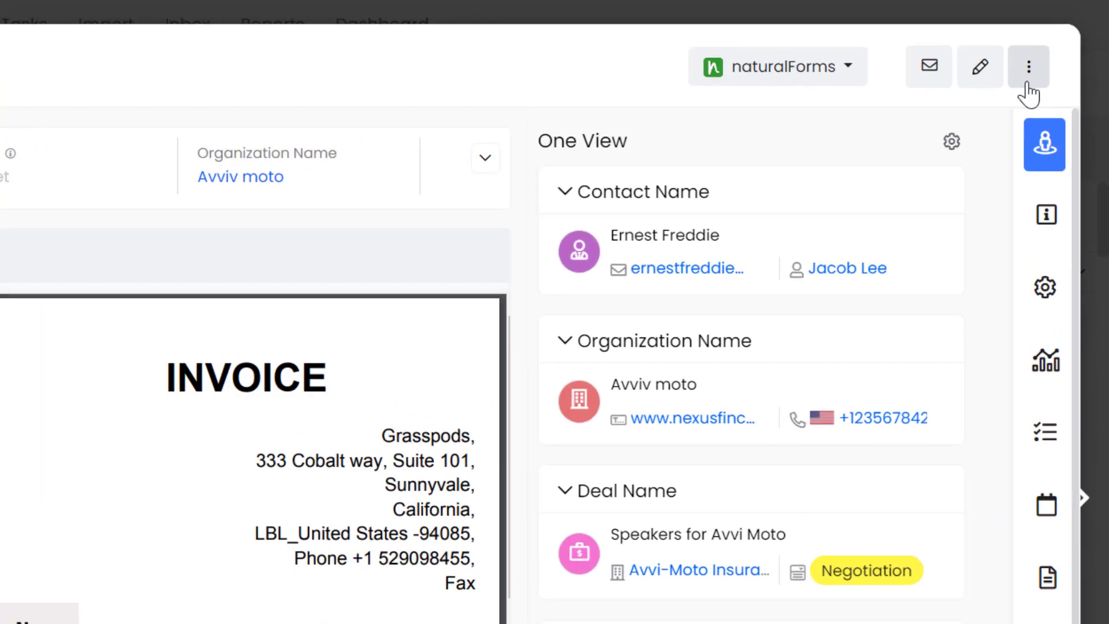
- Check the invoice's sharing and other actions menu, then close it
{"action": "left_click", "coordinate": [1056, 52]}
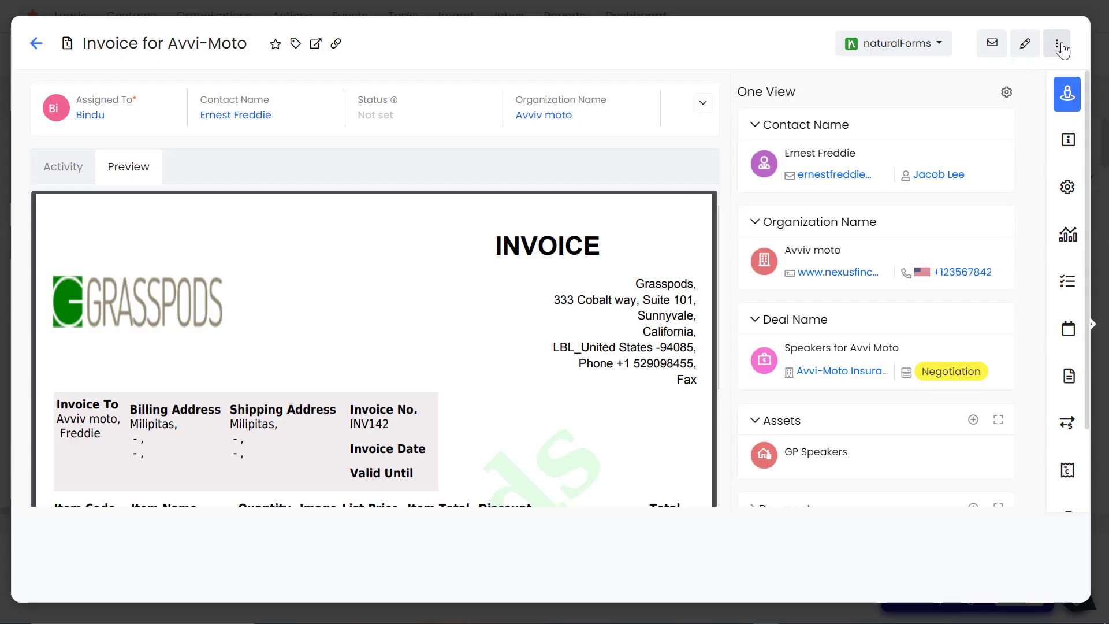
{"action": "left_click", "coordinate": [1057, 46]}
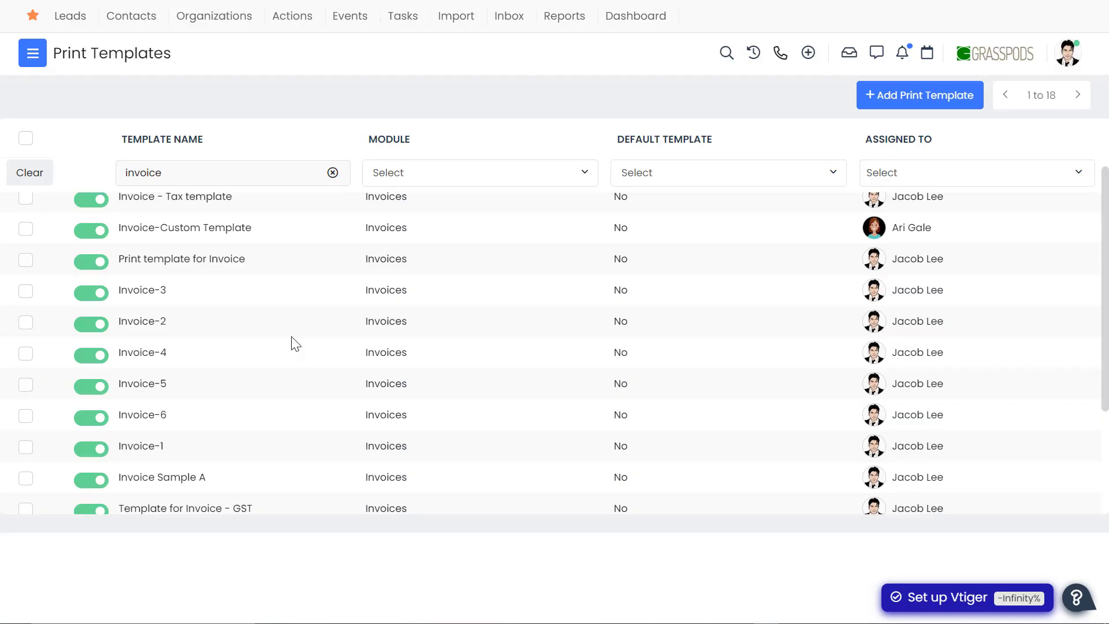
- Preview the Invoice-5 print template, then set a follow-up reminder on the invoice
{"action": "left_click", "coordinate": [215, 384]}
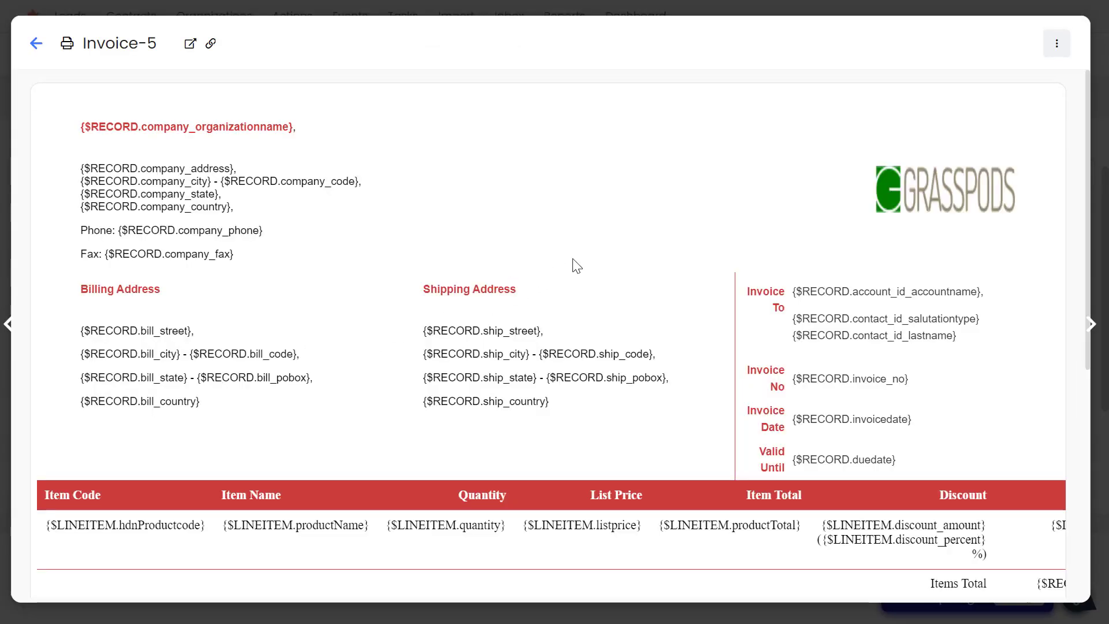
{"action": "scroll", "coordinate": [576, 266], "scroll_direction": "down", "scroll_amount": 3}
{"action": "scroll", "coordinate": [577, 266], "scroll_direction": "down", "scroll_amount": 3}
{"action": "scroll", "coordinate": [576, 265], "scroll_direction": "down", "scroll_amount": 1}
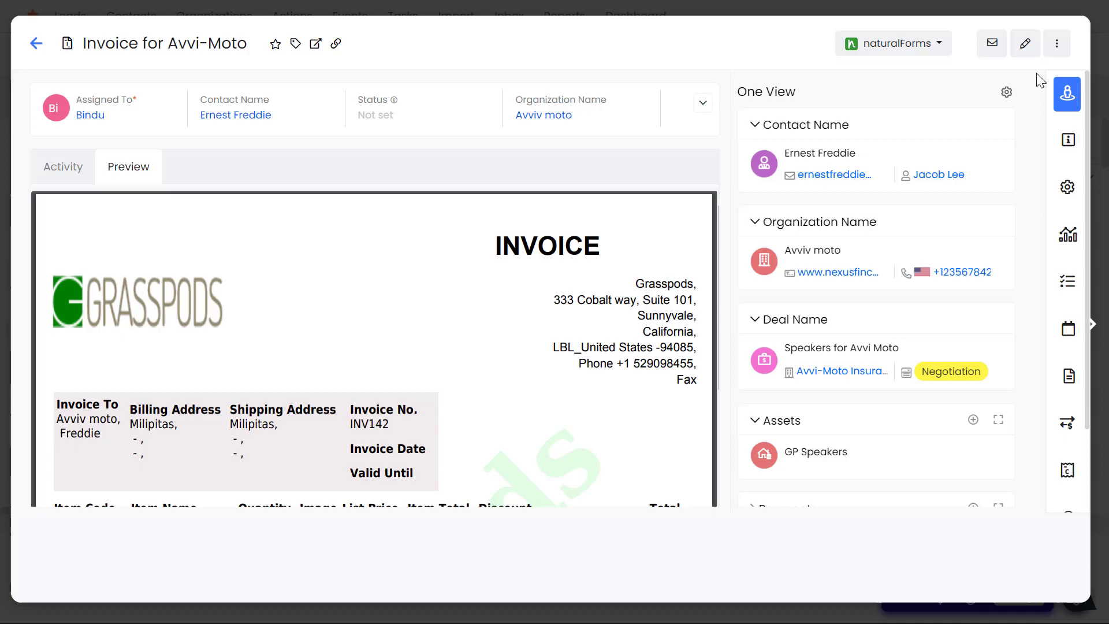
{"action": "left_click", "coordinate": [1058, 44]}
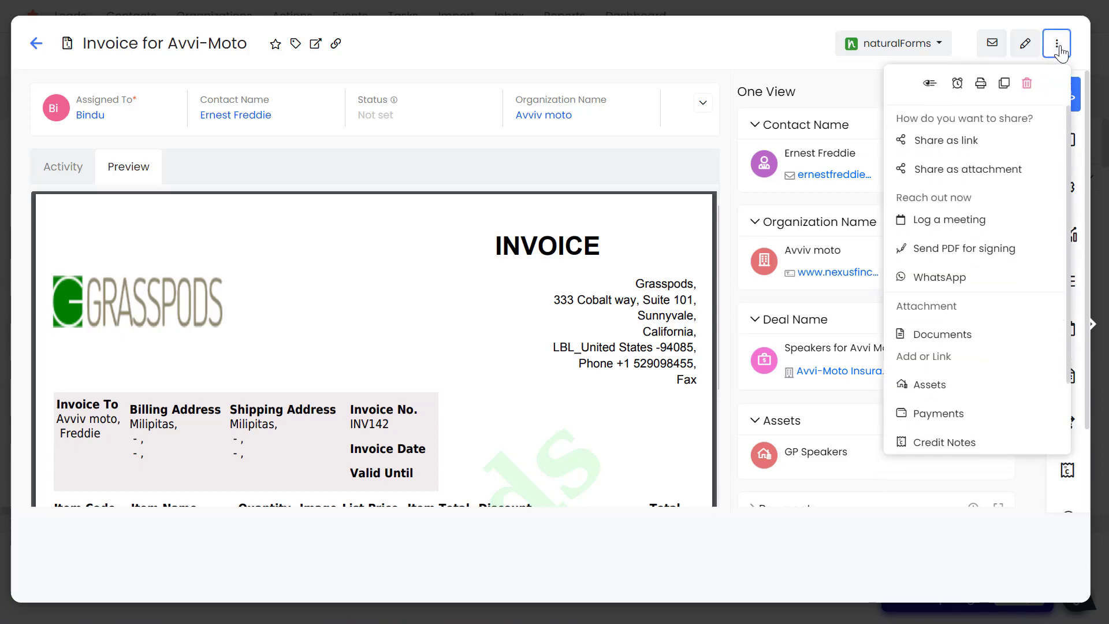
{"action": "left_click", "coordinate": [957, 83]}
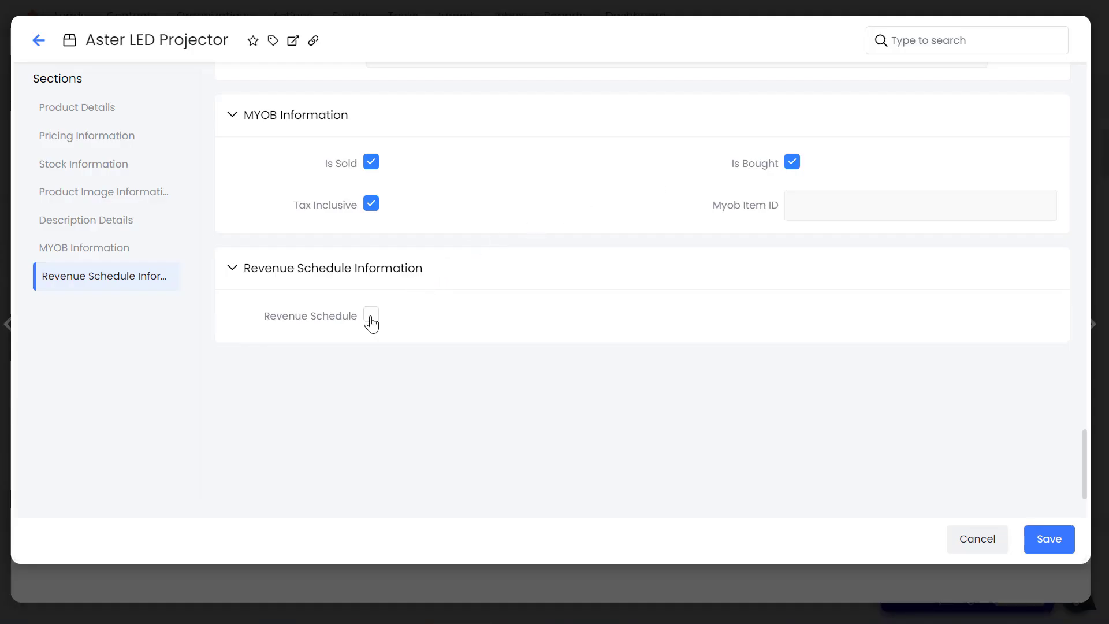
- Enable a Fixed revenue schedule on the Aster LED Projector and review its interval options
{"action": "left_click", "coordinate": [370, 316]}
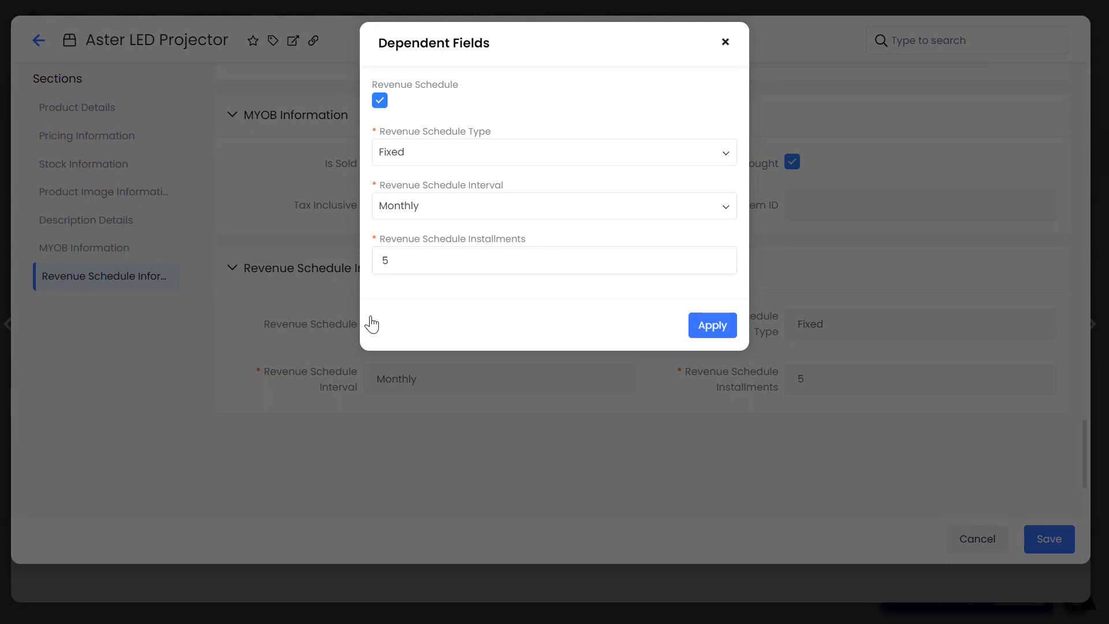
{"action": "left_click", "coordinate": [660, 165]}
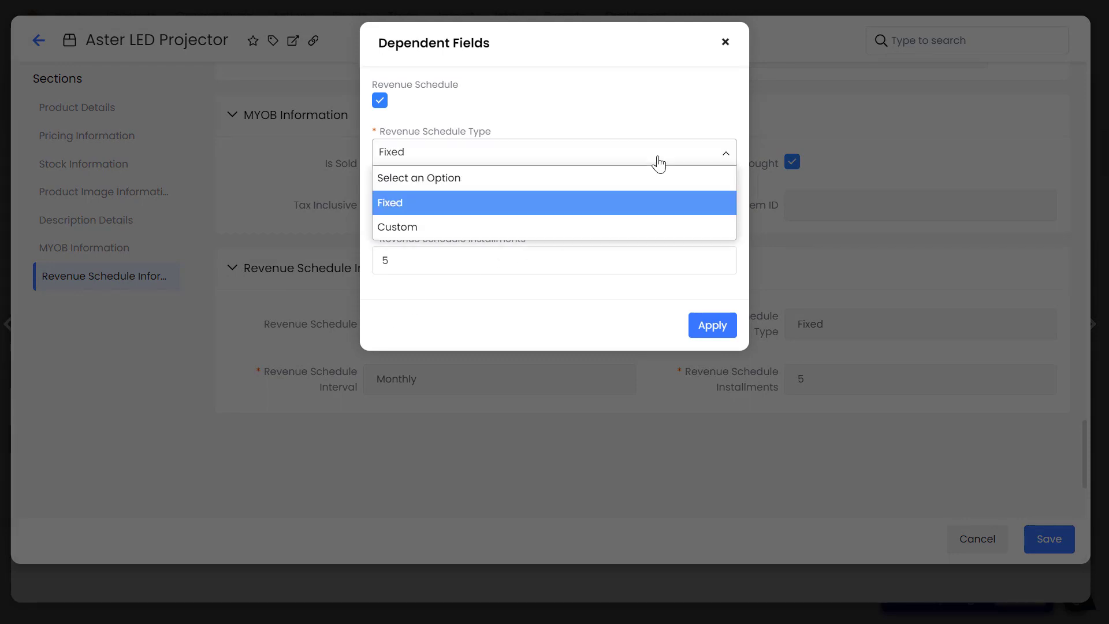
{"action": "left_click", "coordinate": [683, 132]}
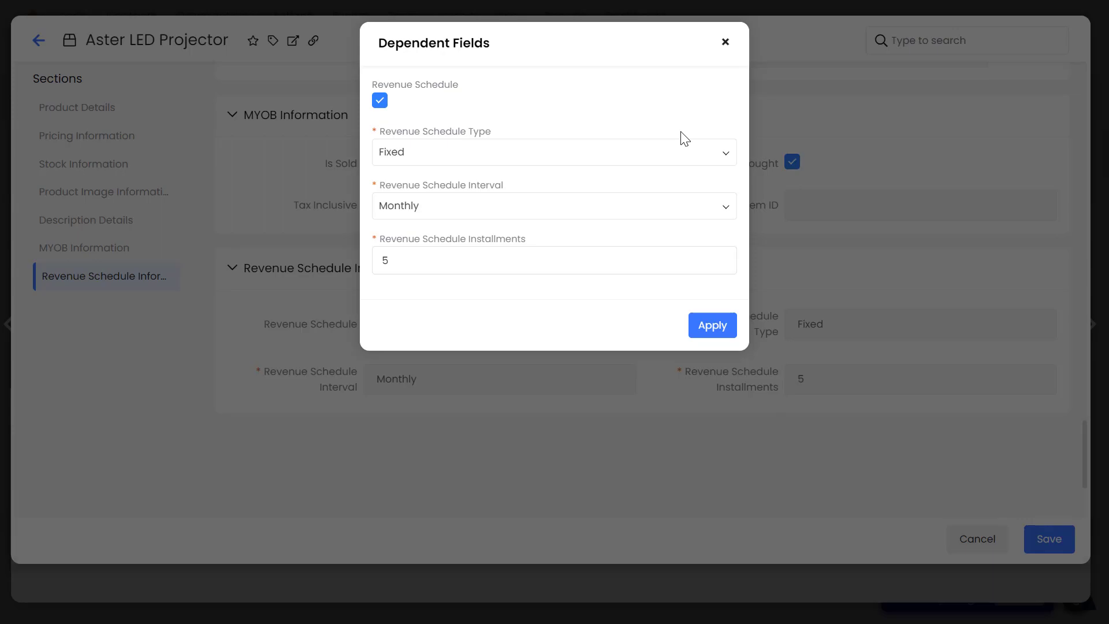
{"action": "left_click", "coordinate": [751, 346]}
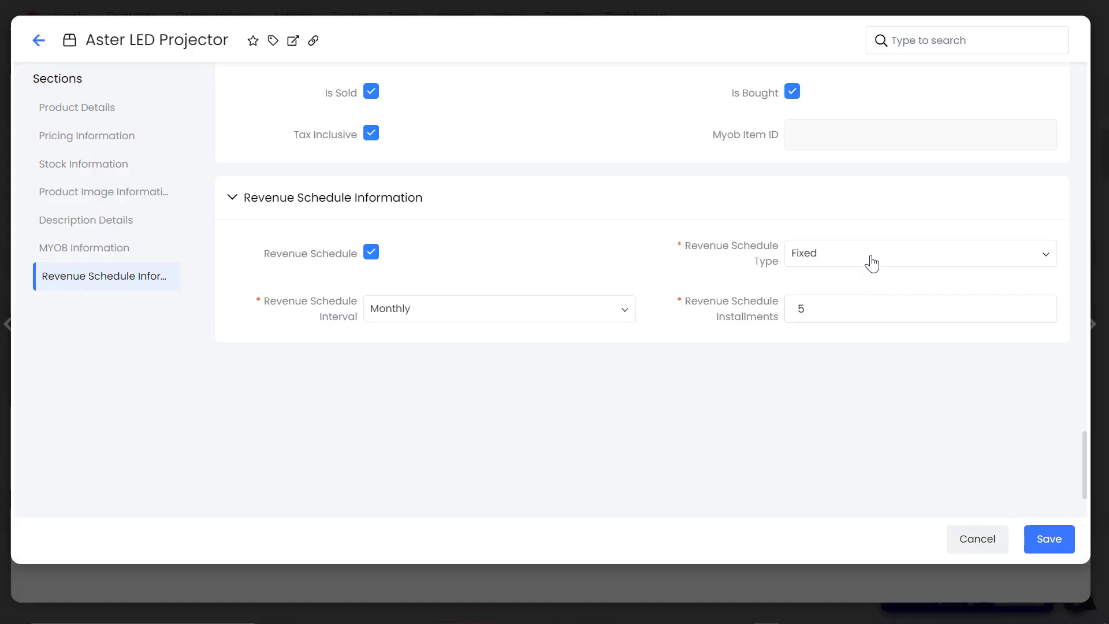
{"action": "left_click", "coordinate": [872, 263]}
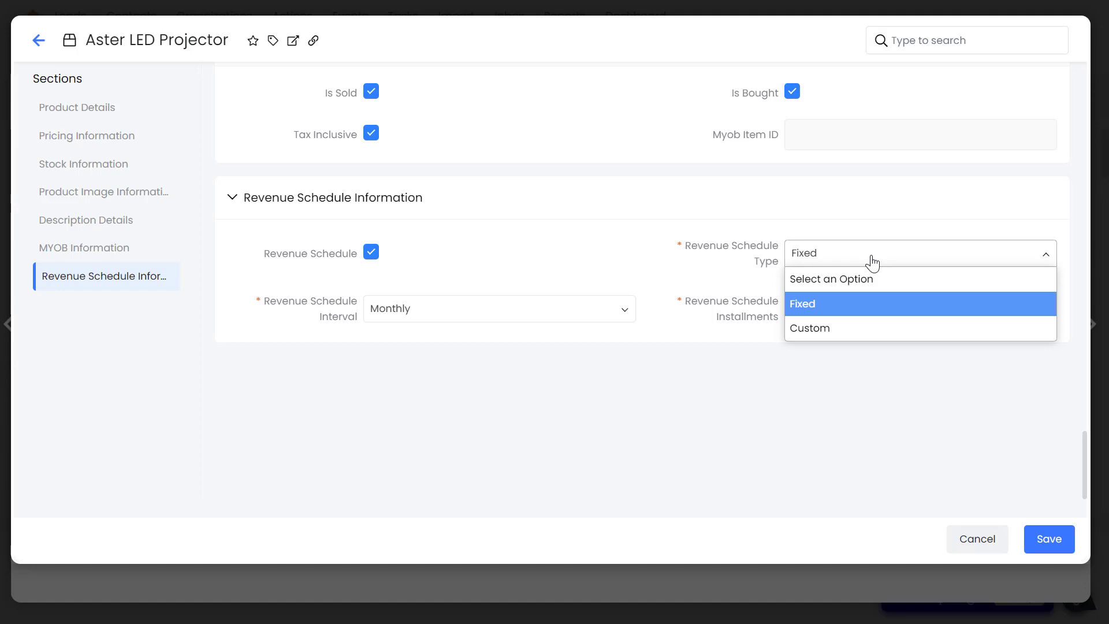
{"action": "left_click", "coordinate": [872, 262]}
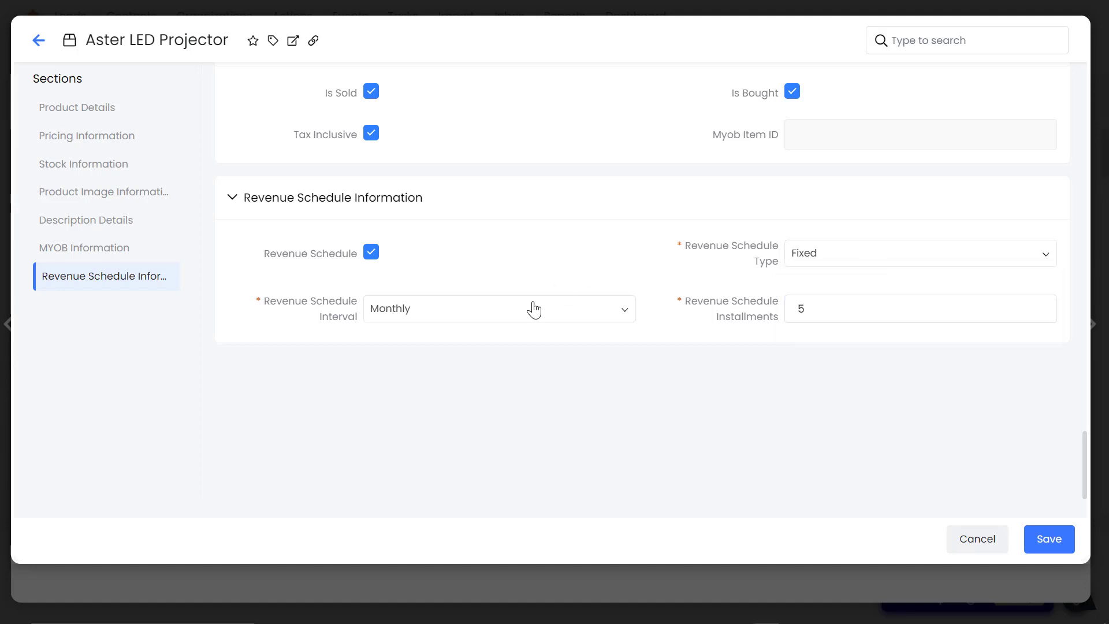
{"action": "left_click", "coordinate": [523, 317]}
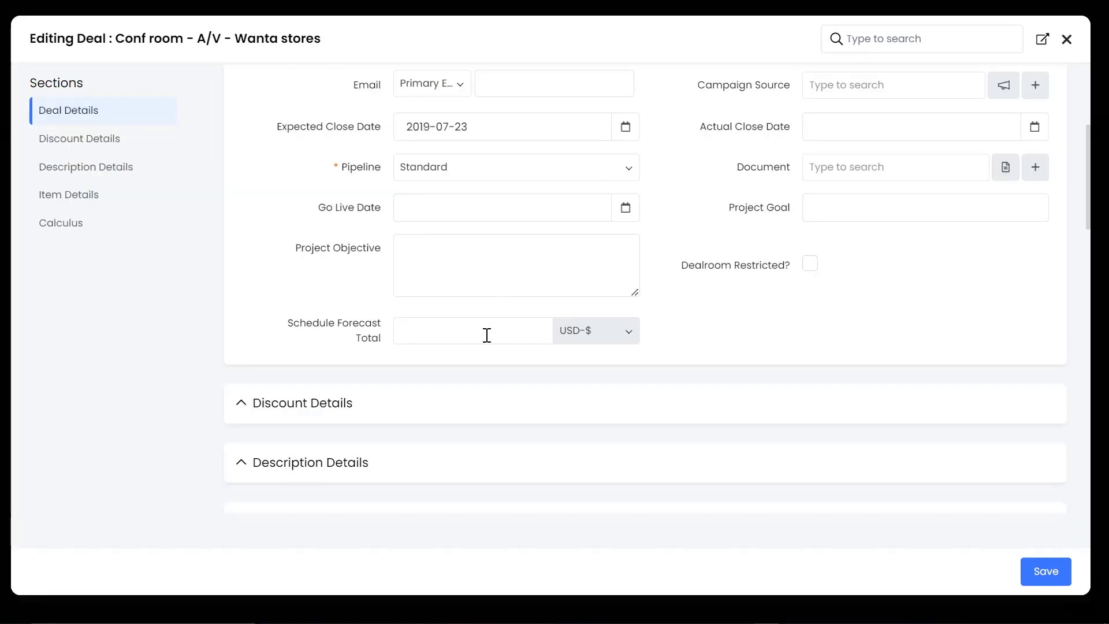
- Enter a 137 USD Schedule Forecast Total on the Conf room deal, then scroll to Item Details
{"action": "left_click", "coordinate": [487, 335]}
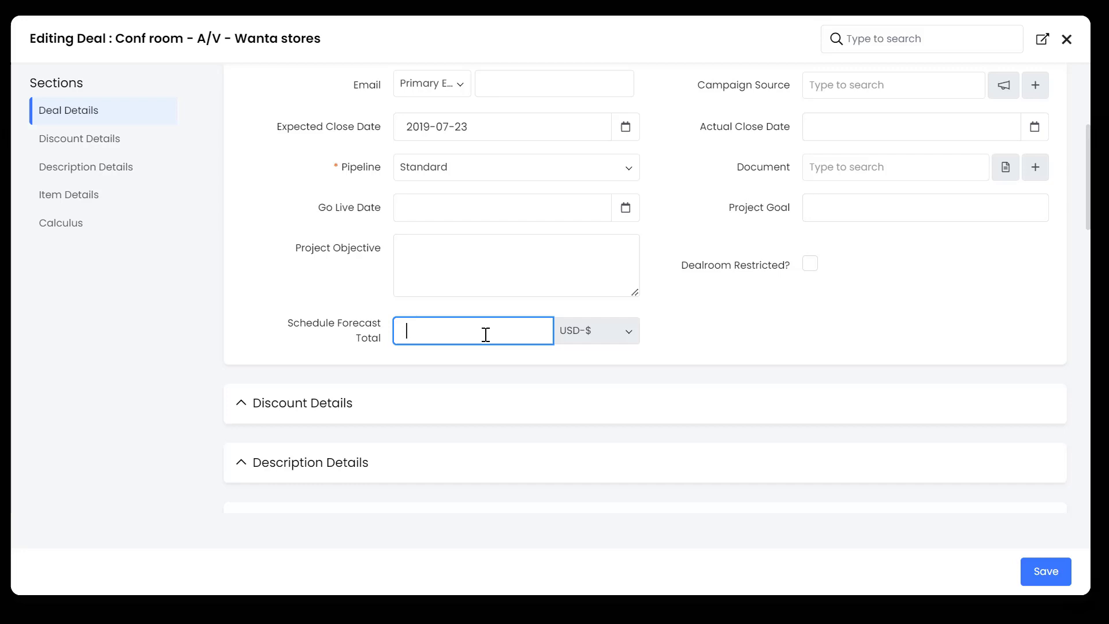
{"action": "type", "text": "137"}
{"action": "left_click", "coordinate": [606, 331]}
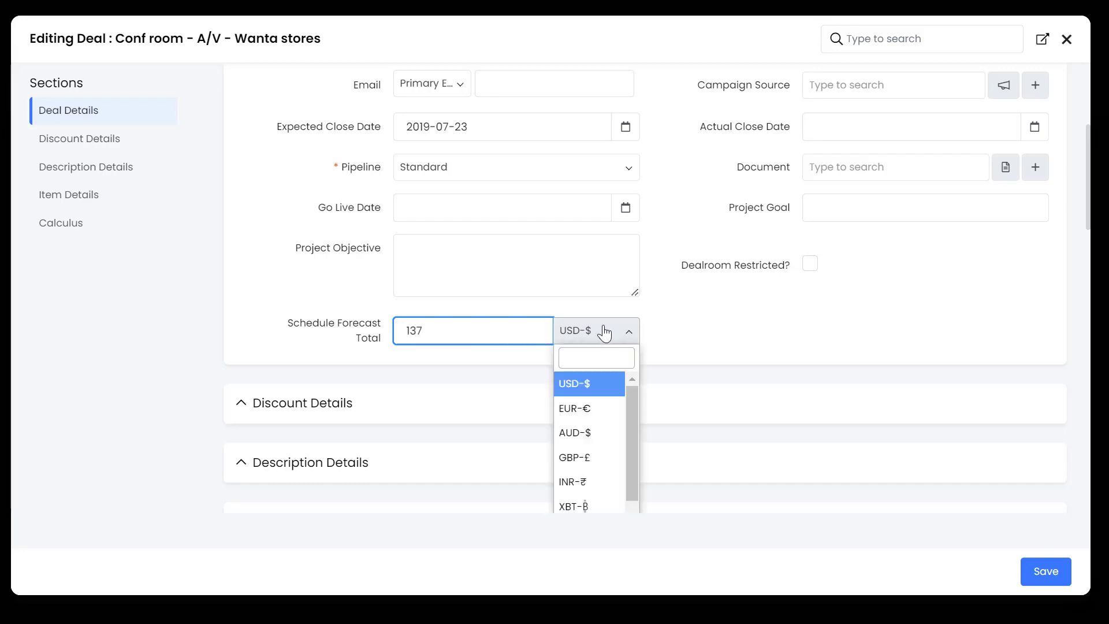
{"action": "left_click", "coordinate": [652, 331]}
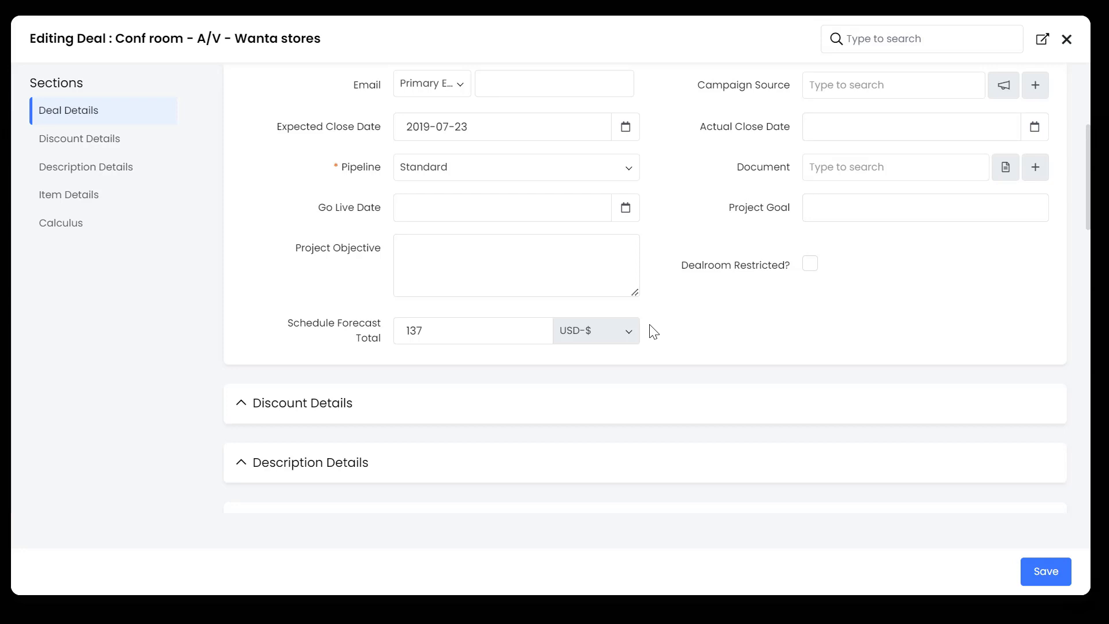
{"action": "scroll", "coordinate": [650, 278], "scroll_direction": "down", "scroll_amount": 10}
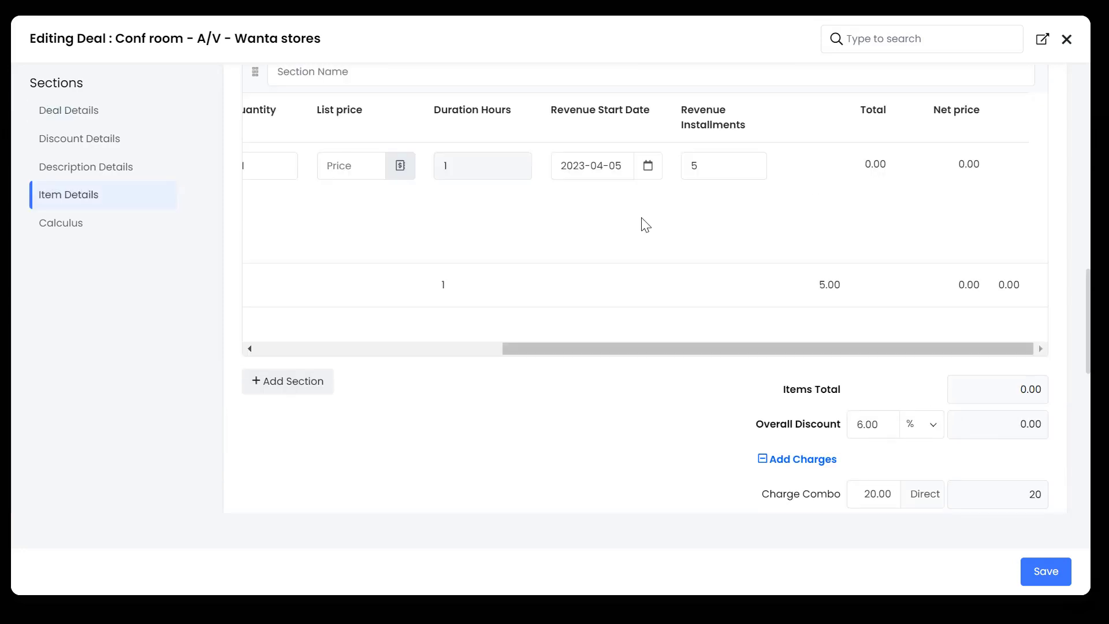